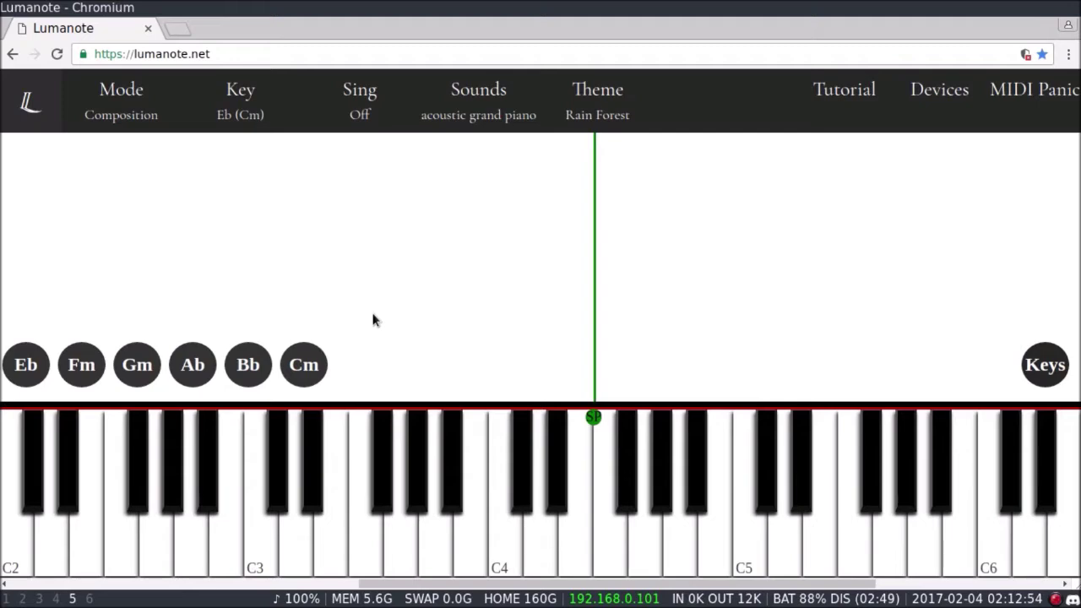
Step: Switch the theme to Expert
left_click(593, 119)
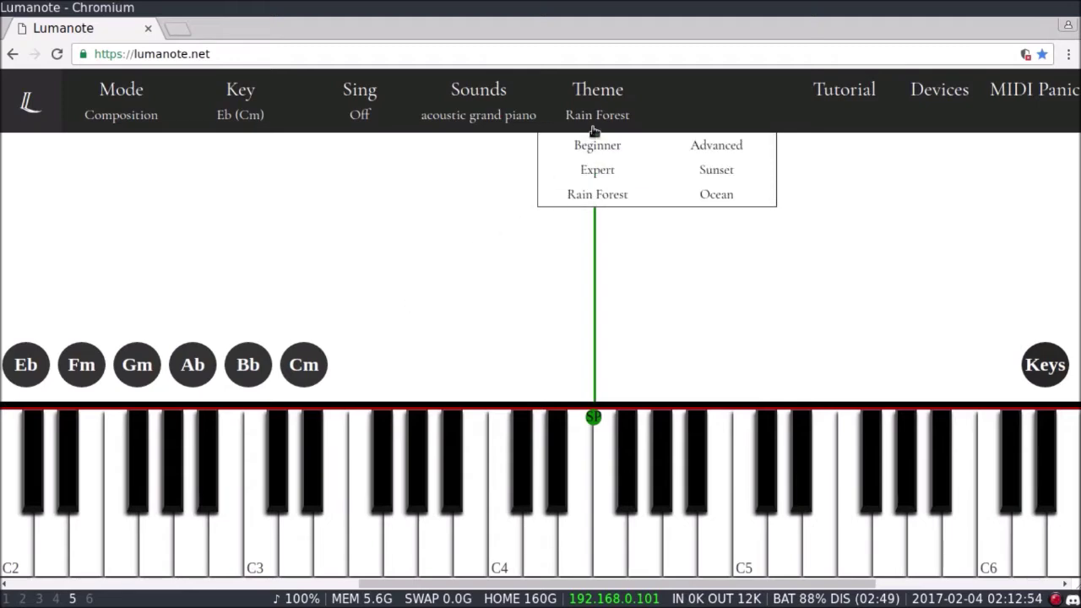
left_click(639, 175)
left_click(201, 361)
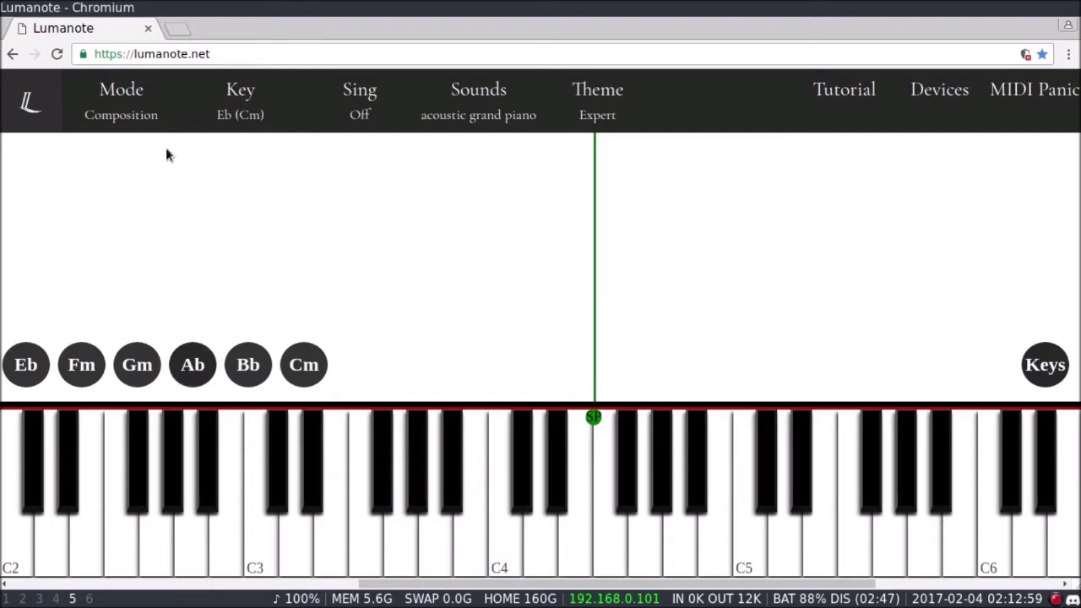
Step: Set the piano to Composition mode
left_click(127, 126)
left_click(127, 145)
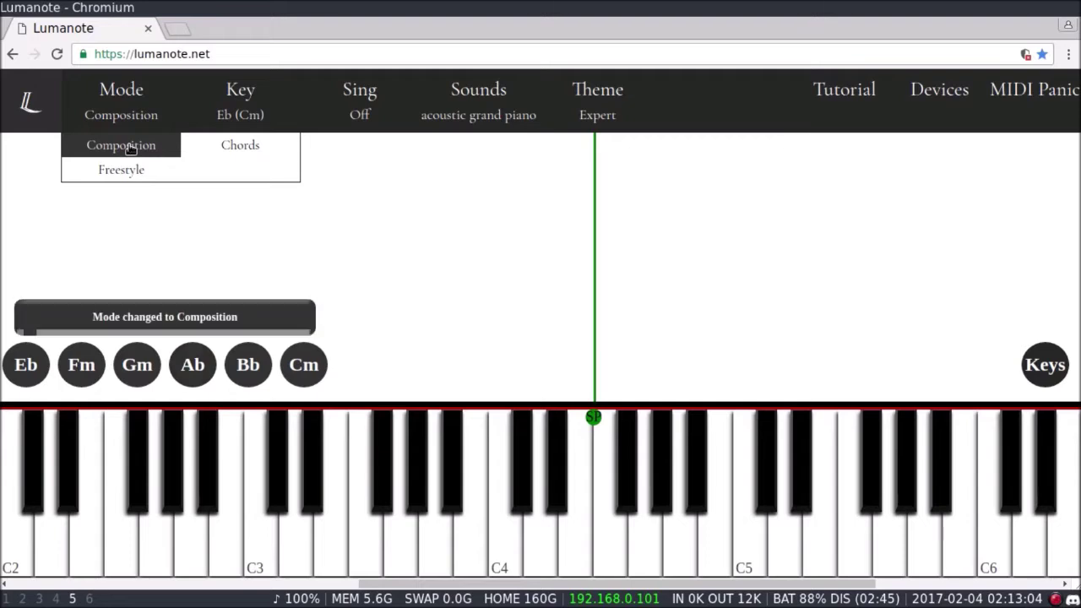
left_click(306, 361)
Step: Play the Eb, Ab and Bb chords, then return to Eb
key("e")
key("g")
key("u")
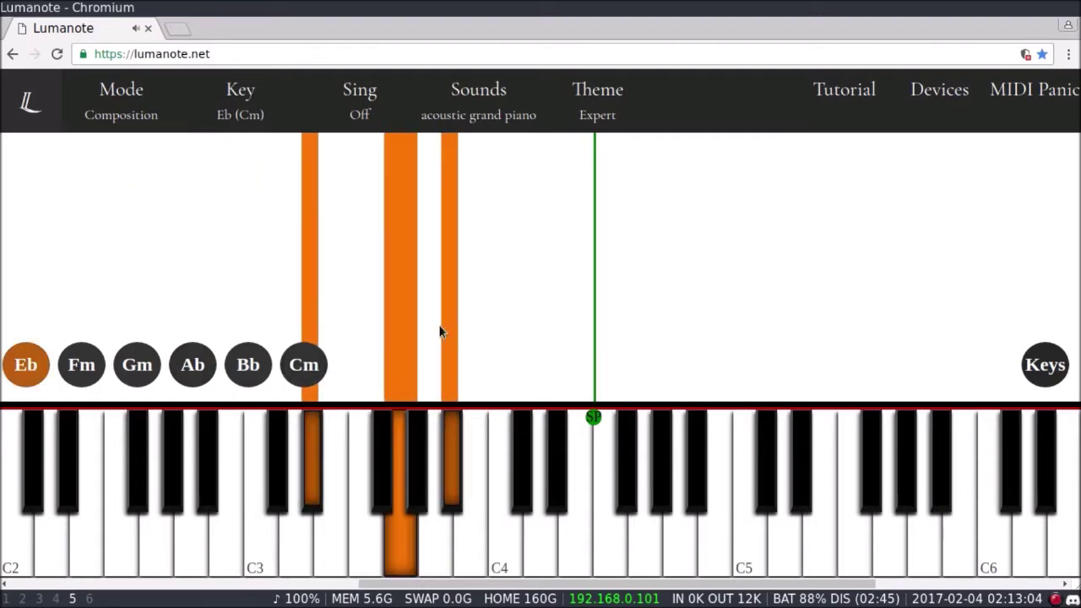
key("4")
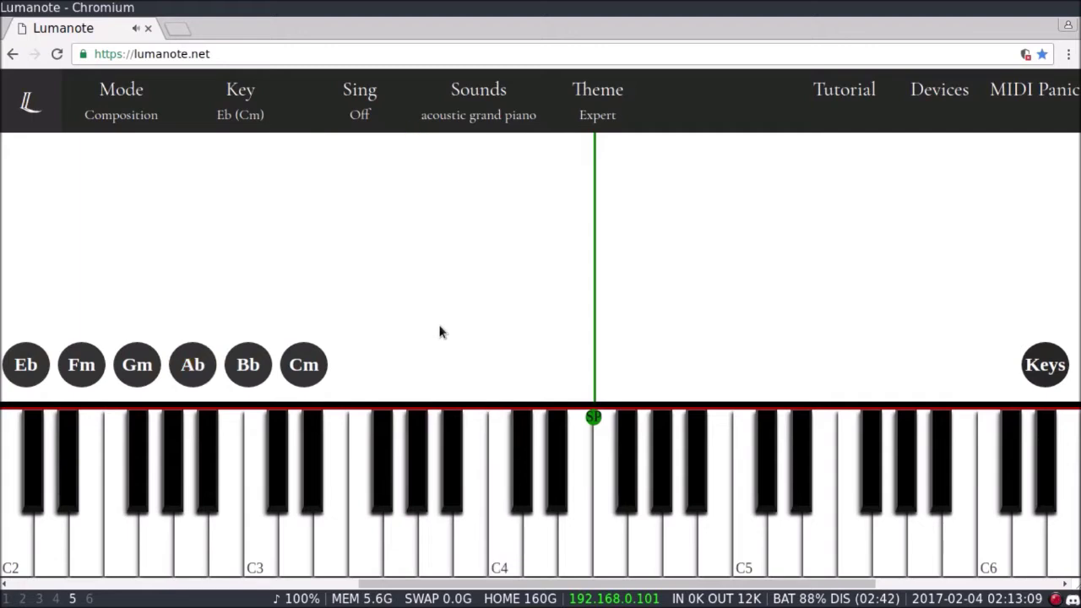
key("5")
key("1")
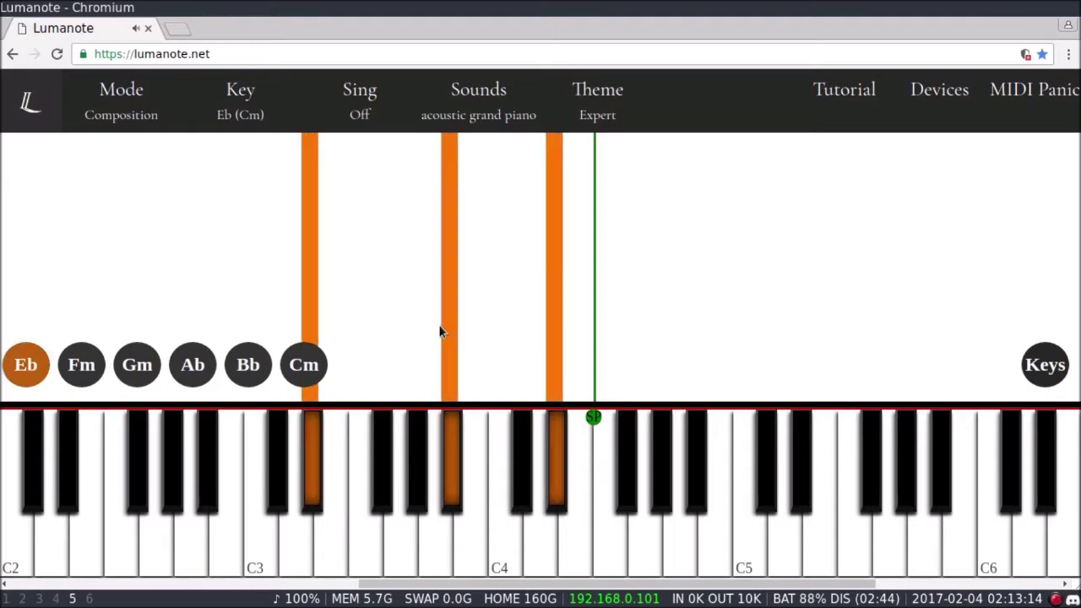
Step: Play a melody note and step it down through Ab5, G5 and F5 to Eb5
key("1")
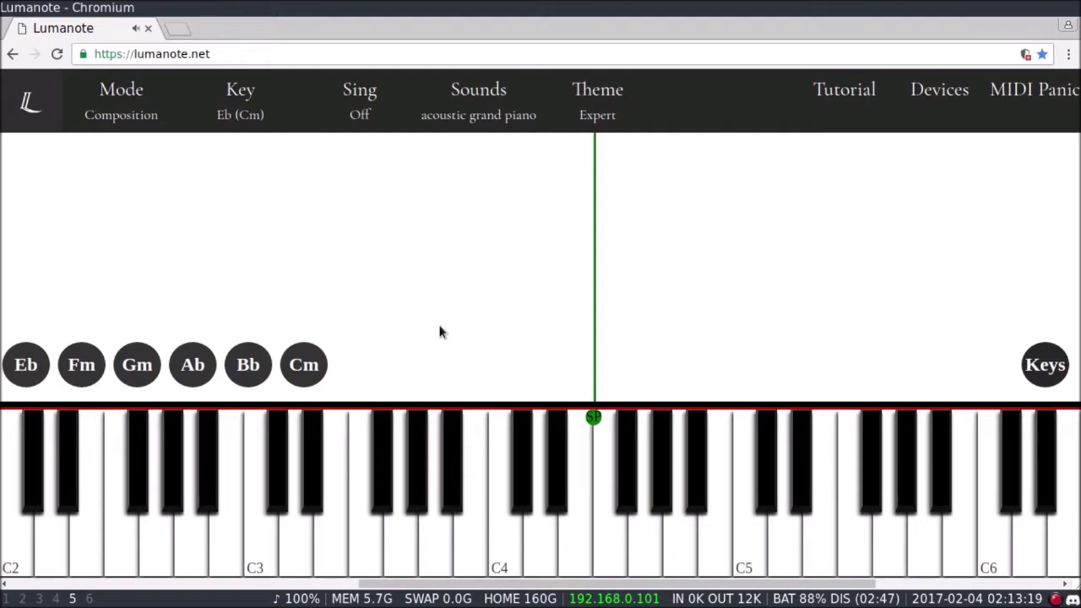
key("j")
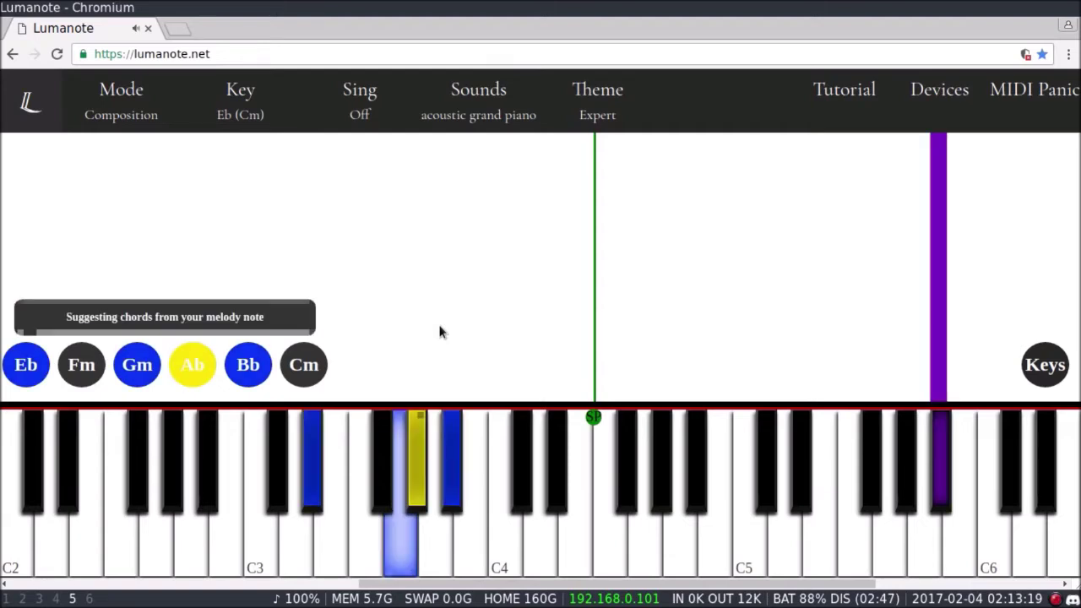
key("h")
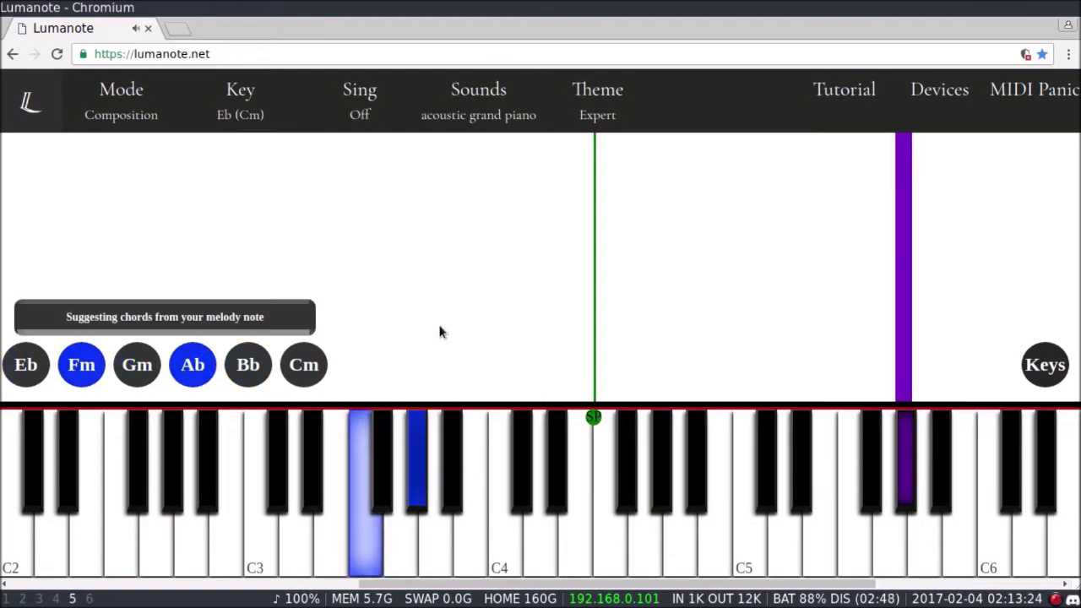
key("g")
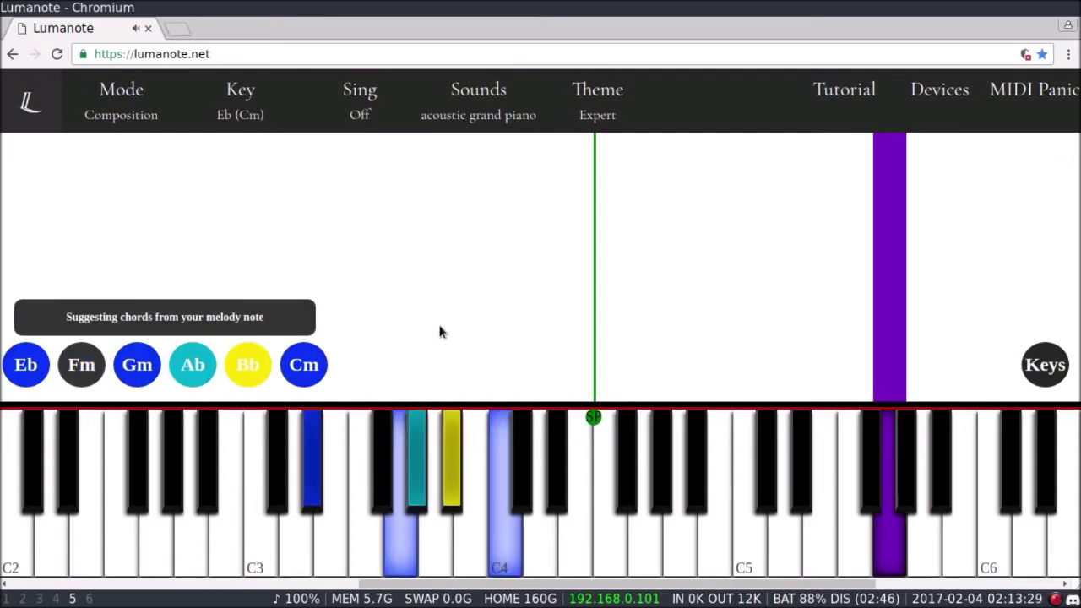
key("f")
key("e")
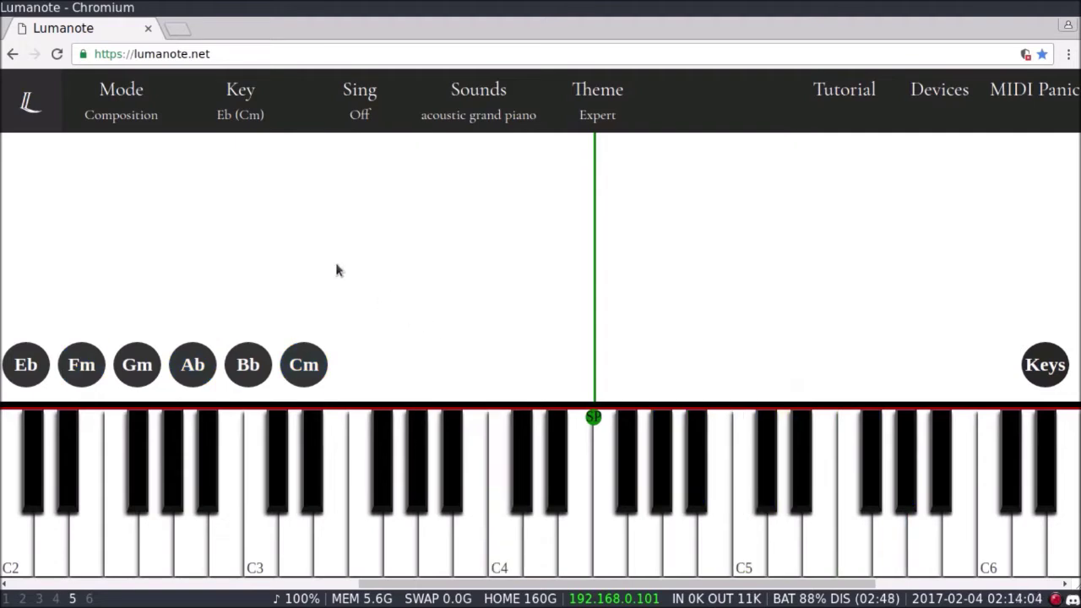
left_click(109, 119)
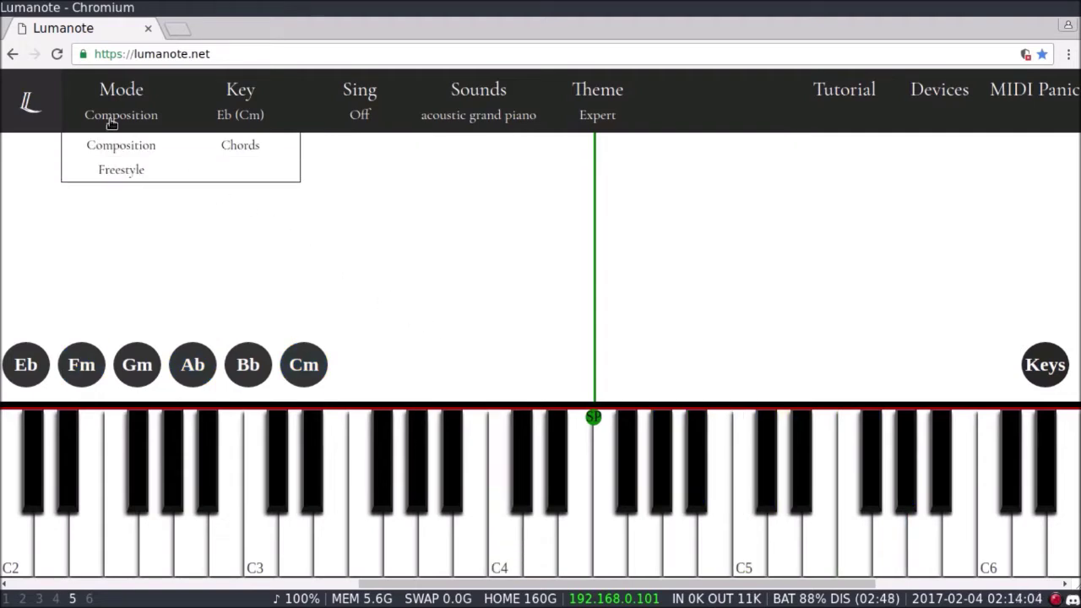
left_click(217, 148)
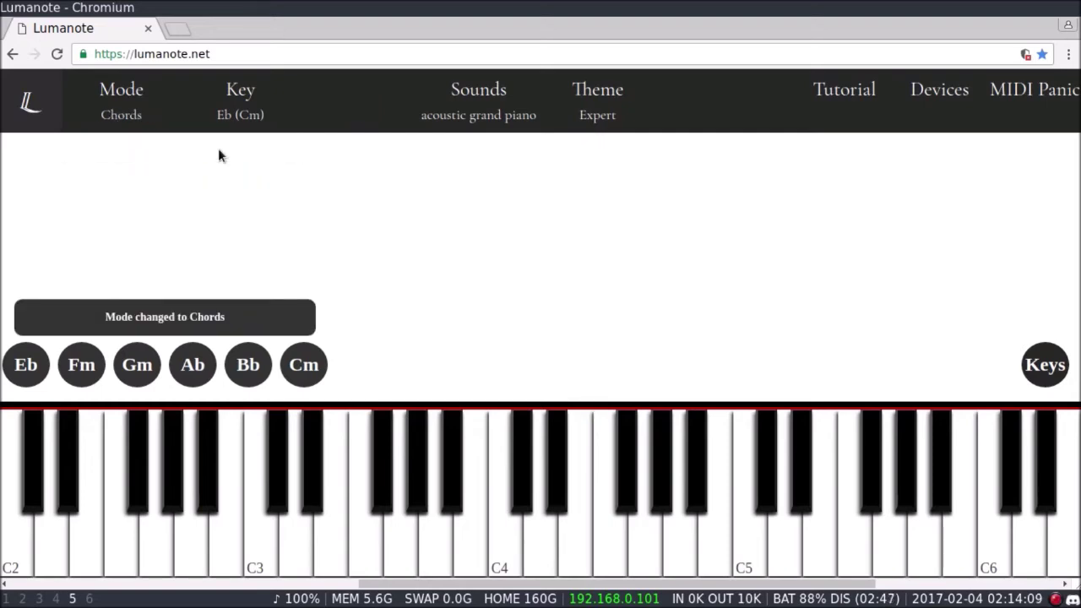
left_click(142, 118)
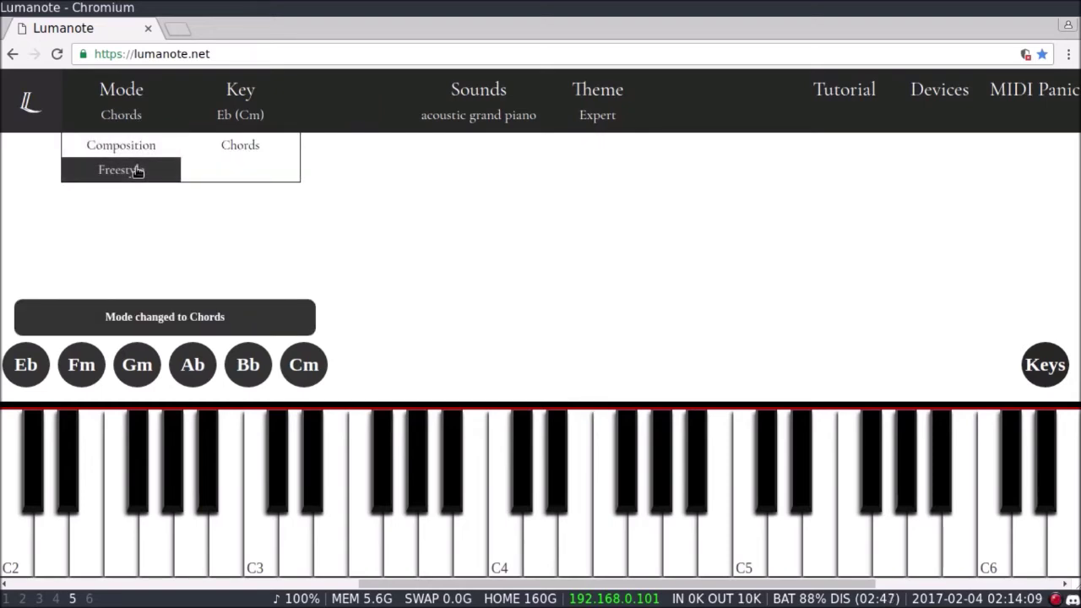
left_click(139, 169)
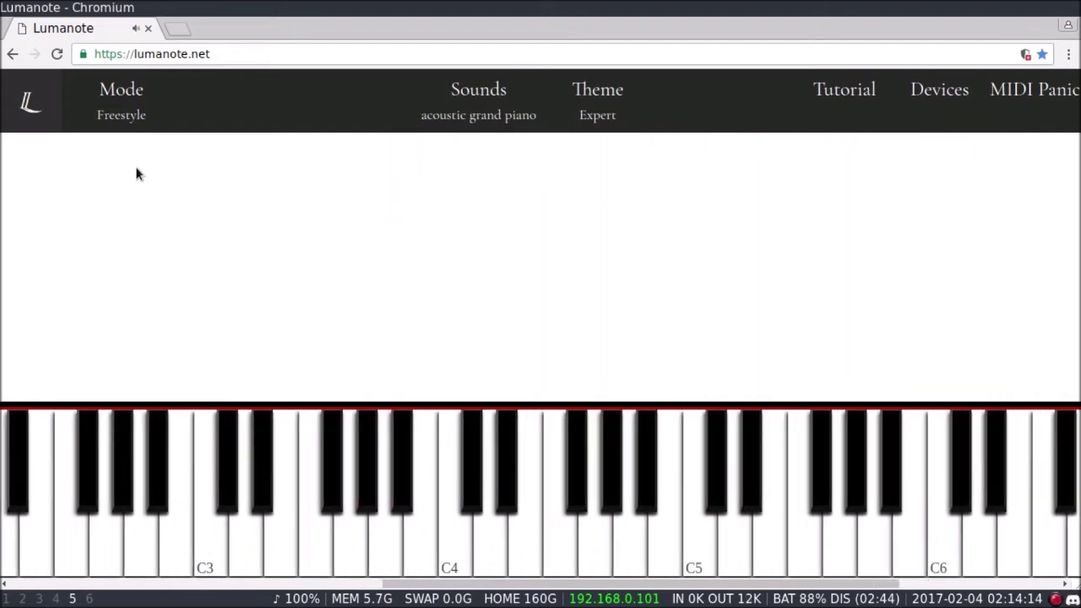
left_click(121, 122)
left_click(122, 143)
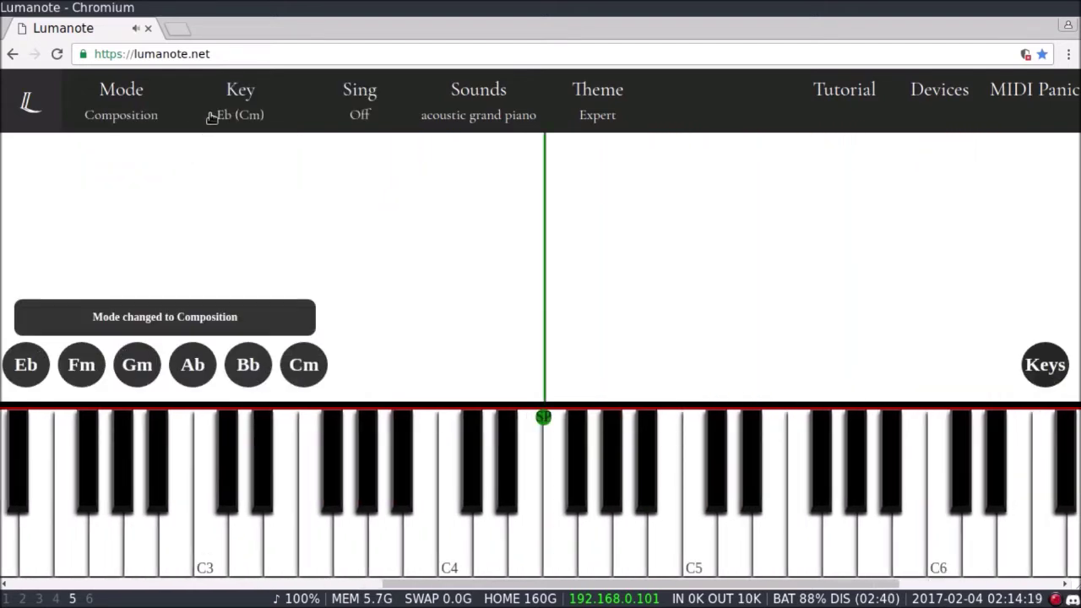
Step: Change the key to Db (Bbm) and try the Sing menu's On option
left_click(211, 118)
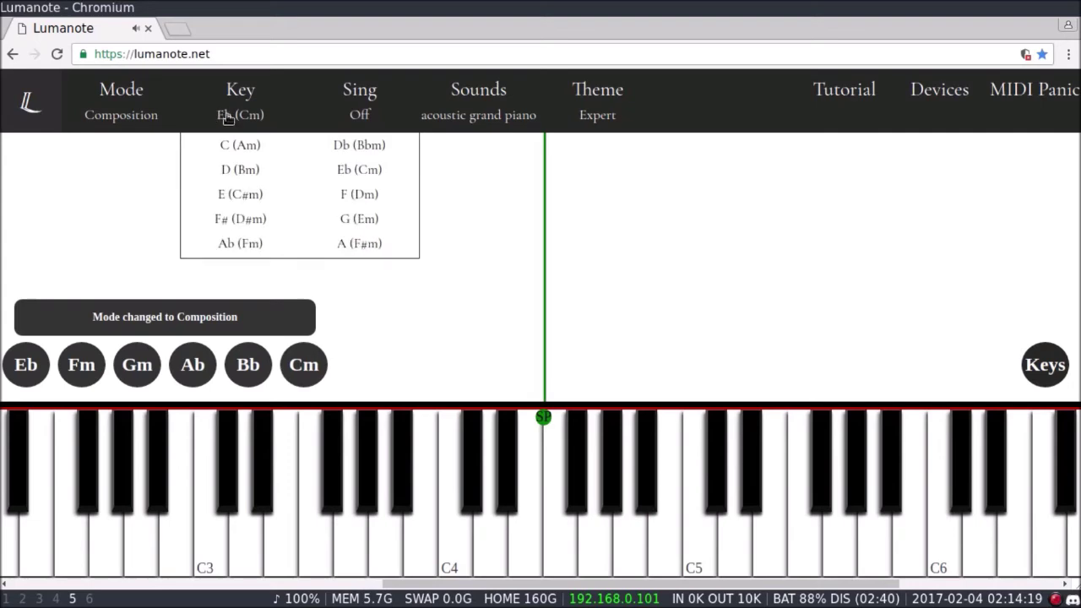
left_click(338, 152)
left_click(354, 118)
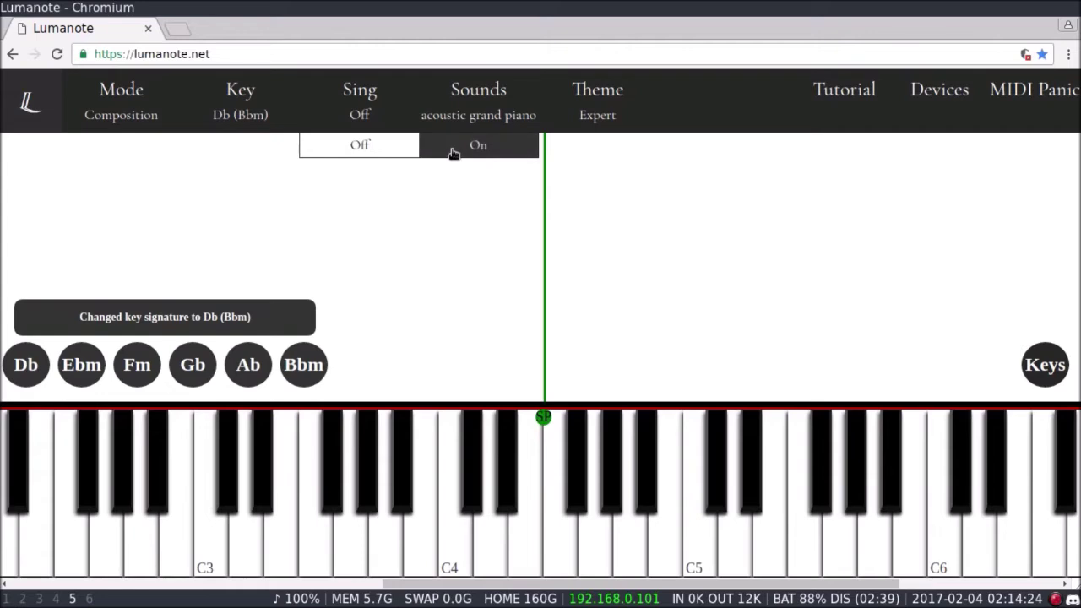
left_click(451, 150)
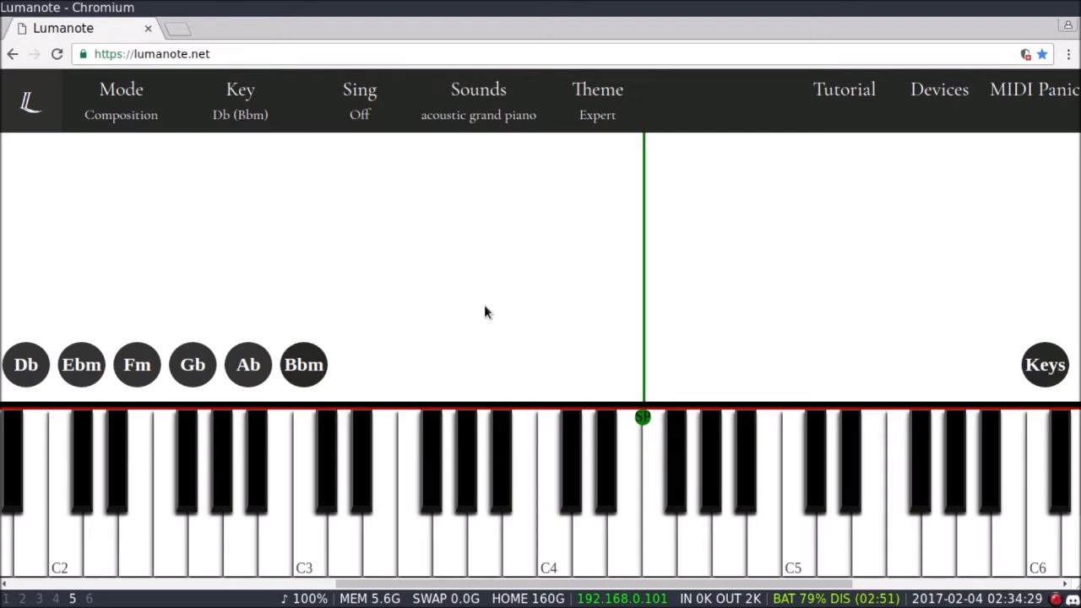
left_click(493, 129)
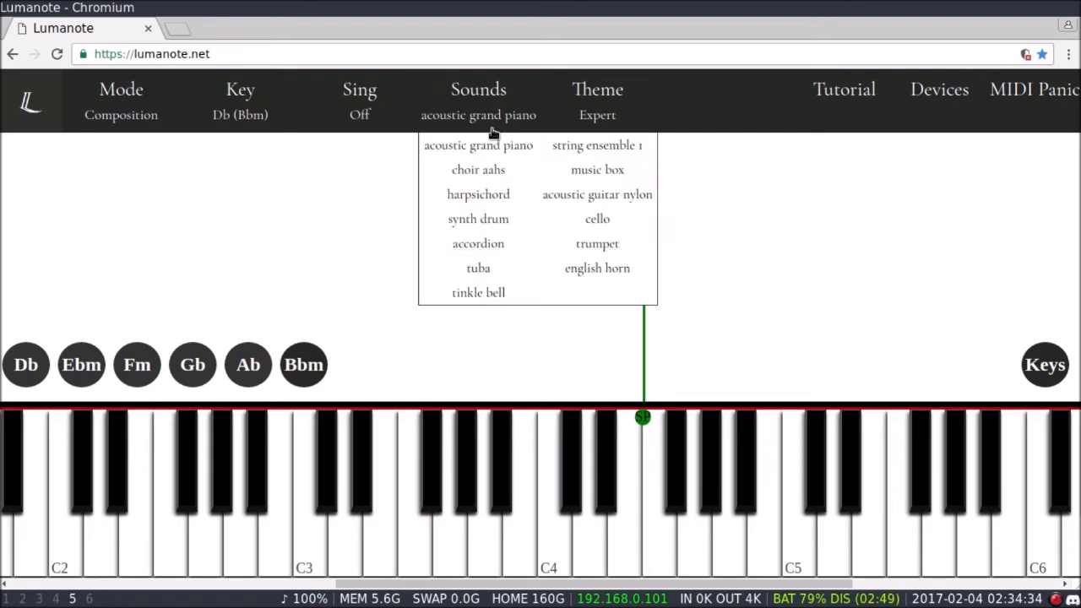
left_click(516, 277)
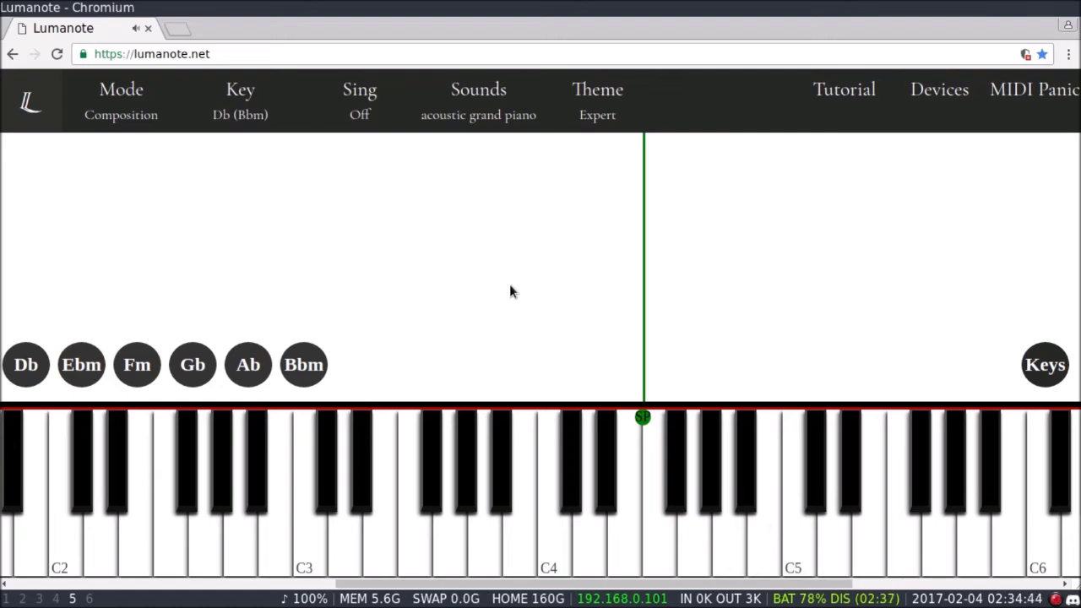
left_click(597, 115)
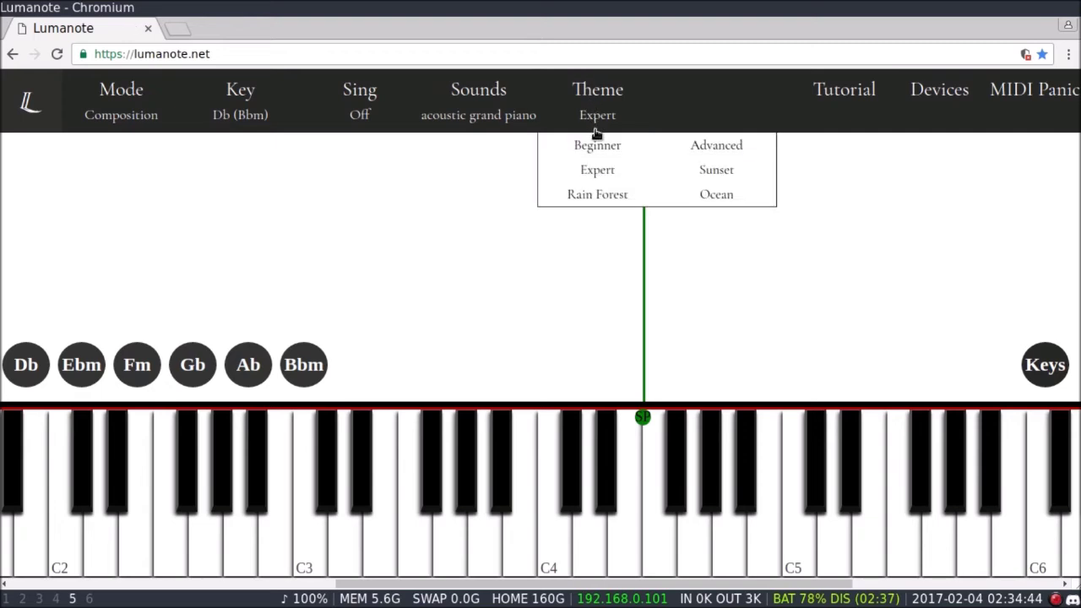
Step: Try the Beginner theme briefly, then switch the theme to Rain Forest
left_click(599, 147)
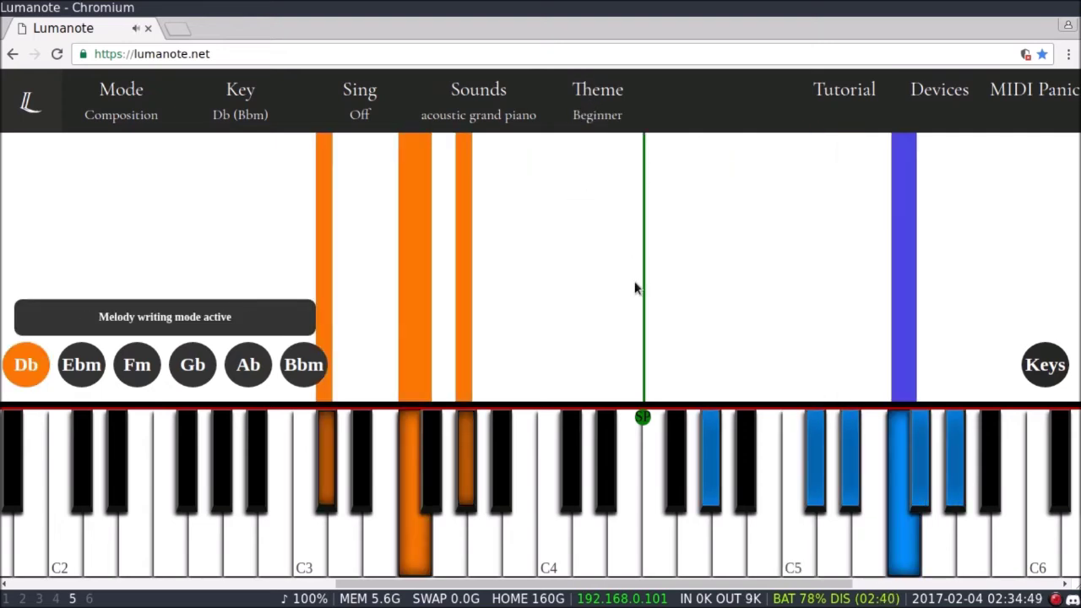
left_click(596, 125)
left_click(621, 195)
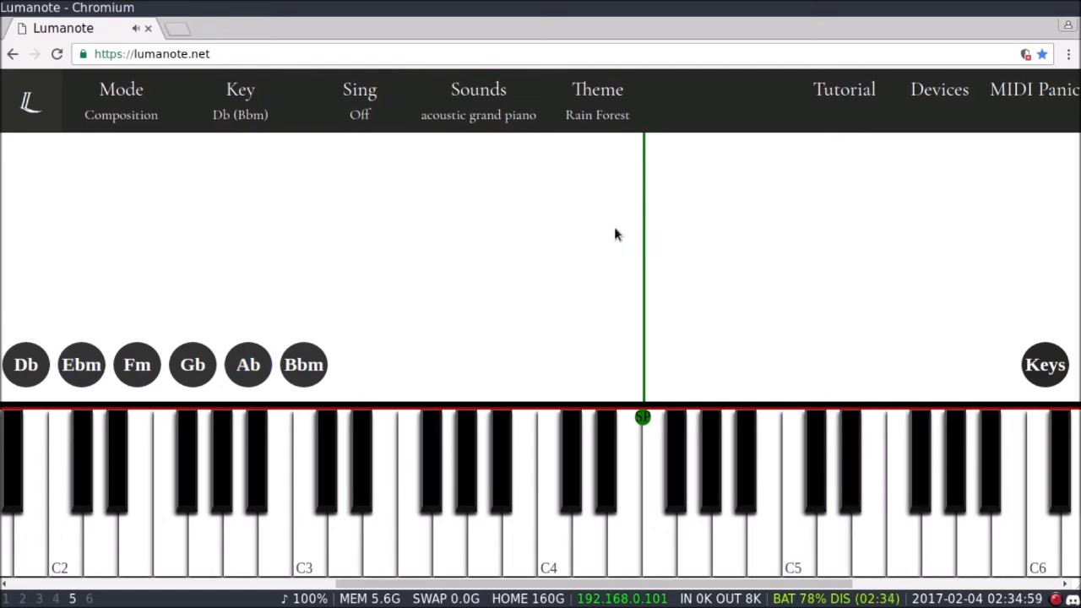
mouse_move(232, 359)
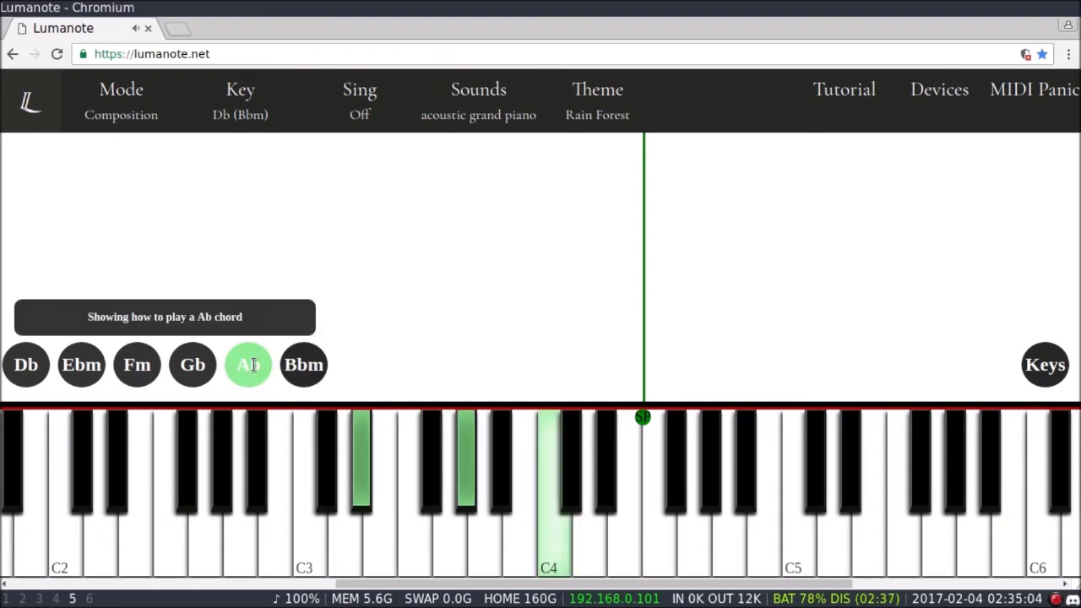
mouse_move(194, 362)
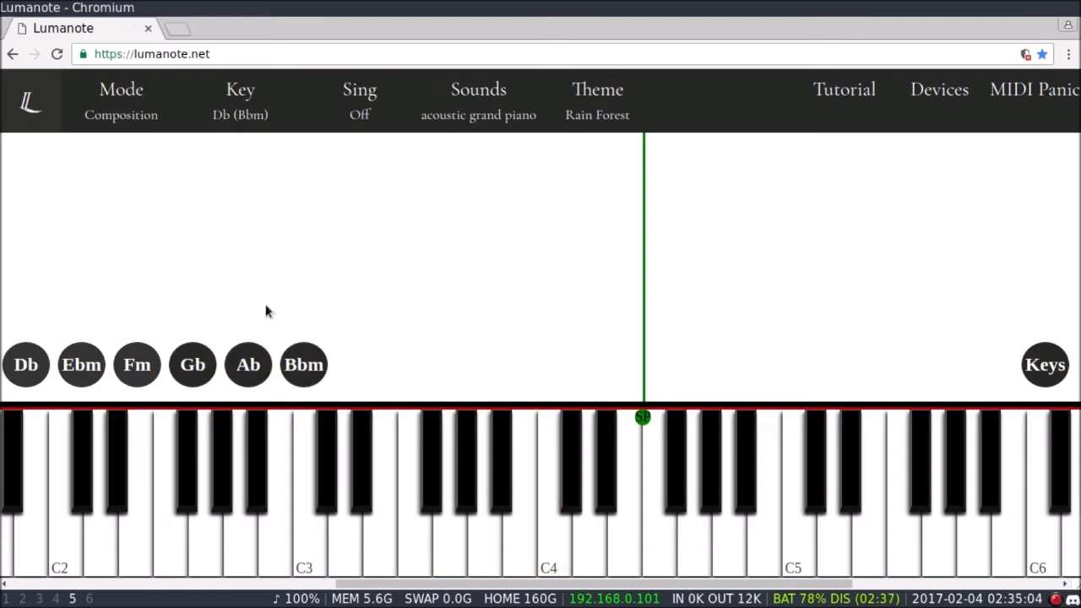
mouse_move(1040, 367)
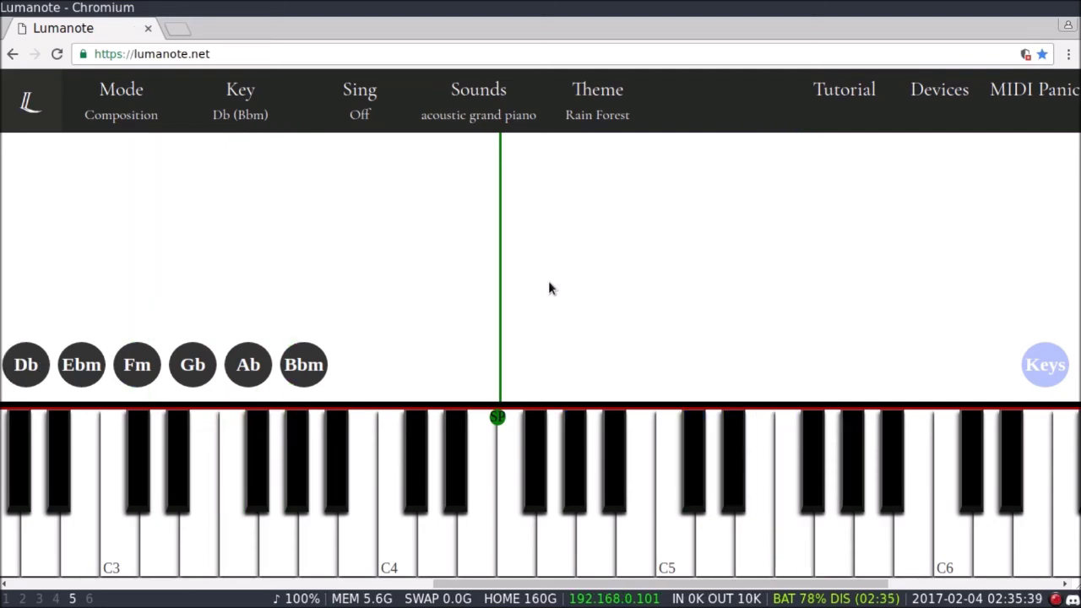
left_click(612, 472)
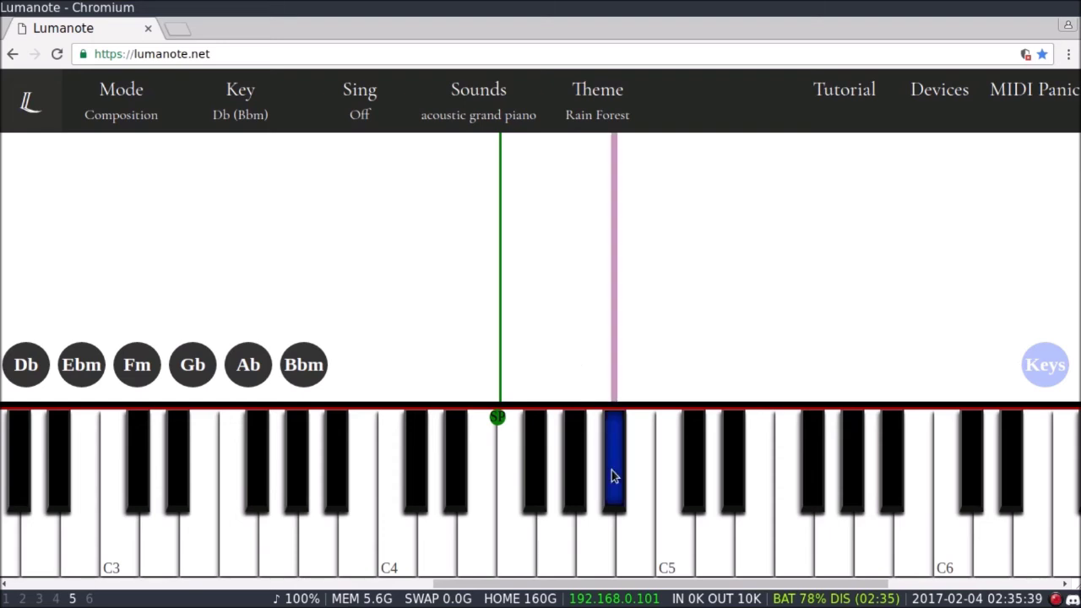